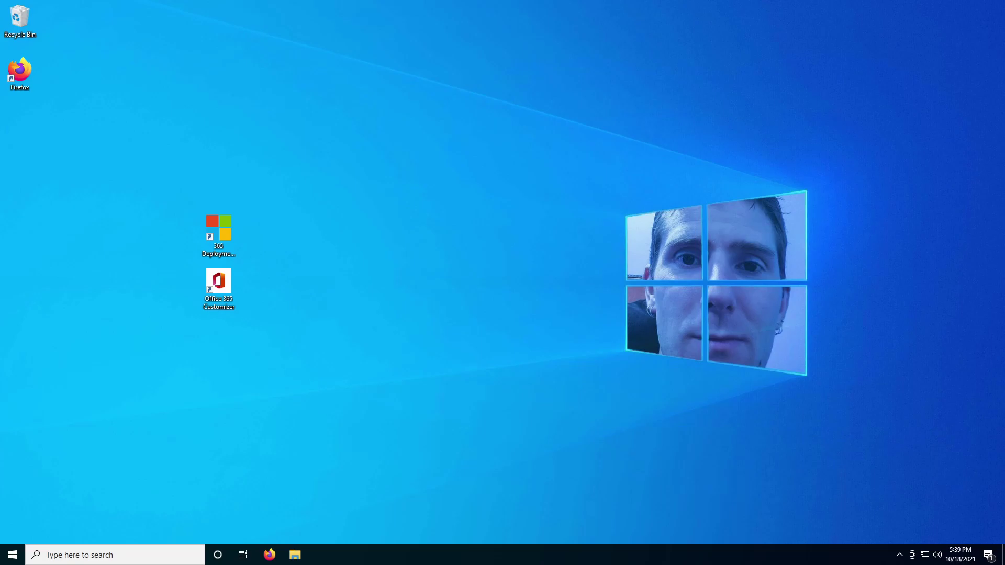
Step: Download officedeploymenttool_14326-20404.exe (3.7 MB) from the Download Center page opened by the toolkit shortcut
click(227, 242)
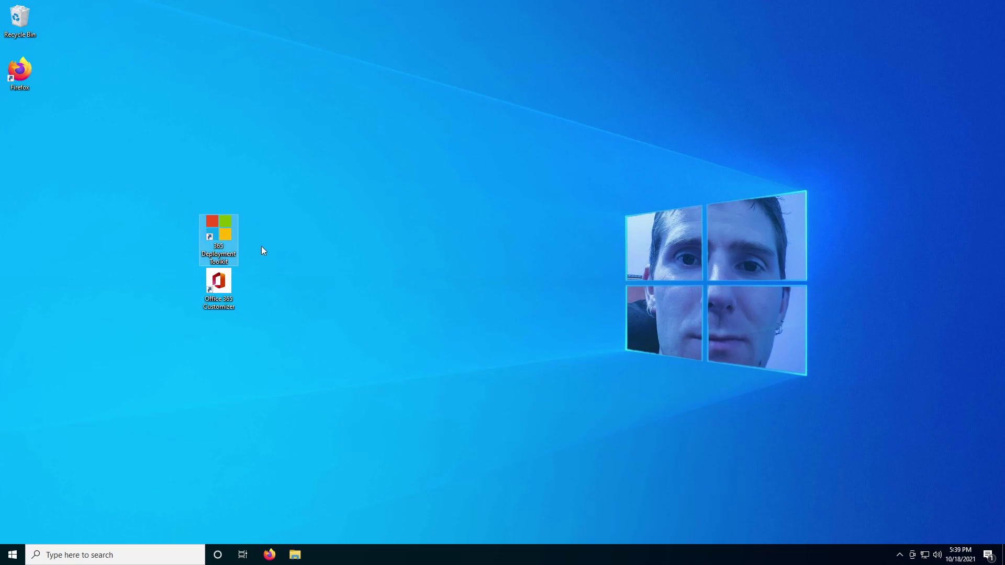
double_click(226, 242)
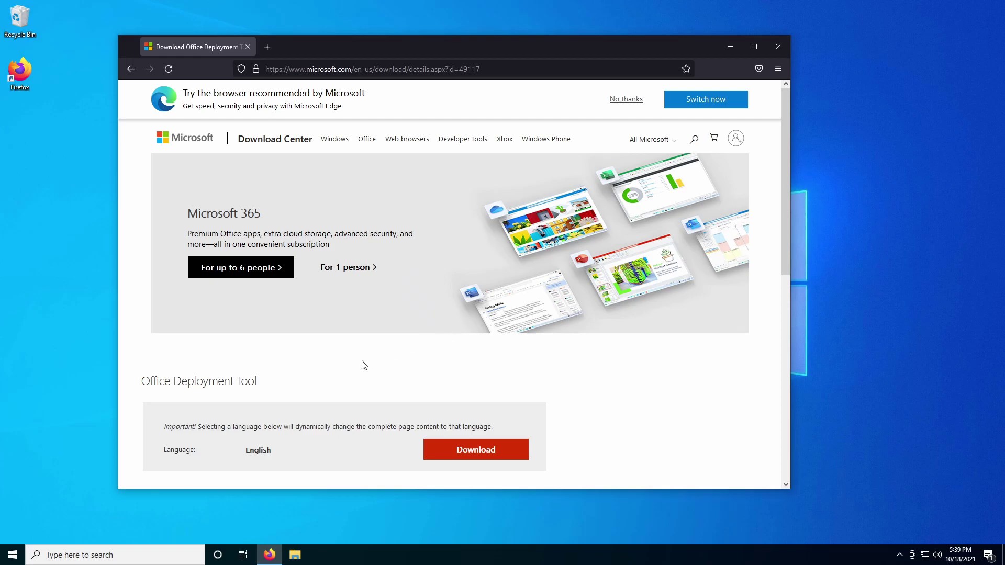
scroll(347, 358, down, 2)
click(459, 398)
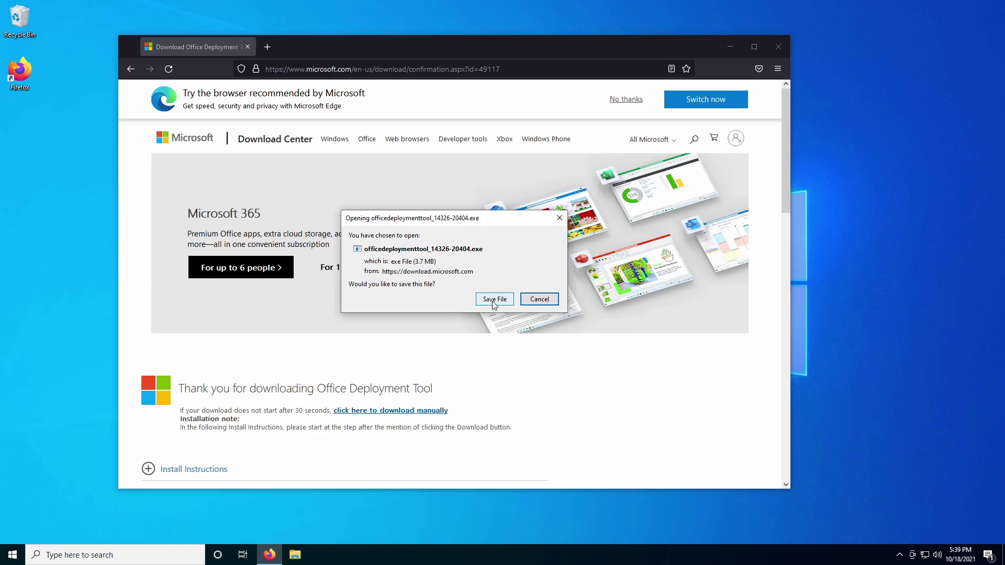
click(494, 300)
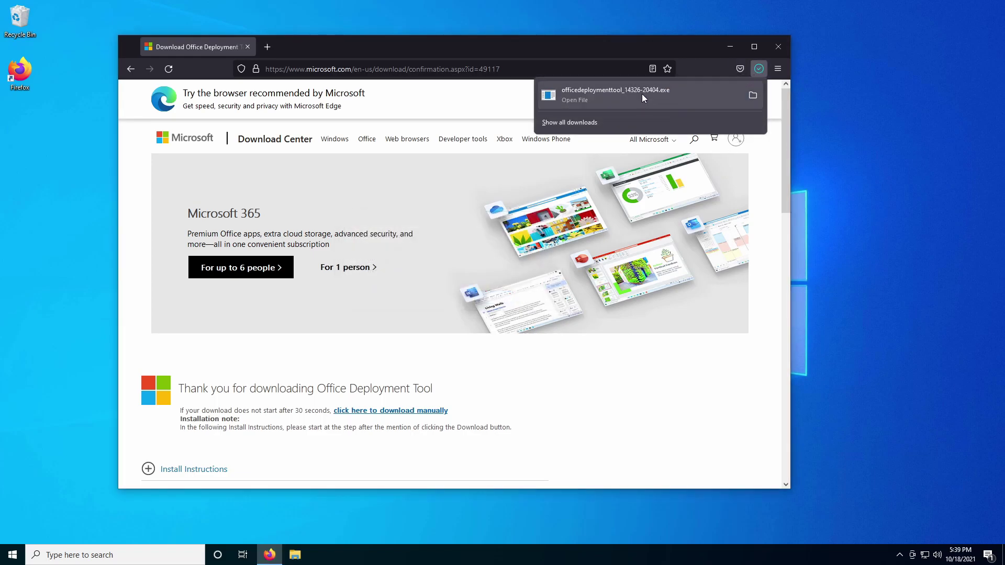
drag(609, 47, 744, 49)
Step: Run the downloaded Office Deployment Tool installer, allowing UAC and accepting the license terms
click(897, 72)
click(780, 93)
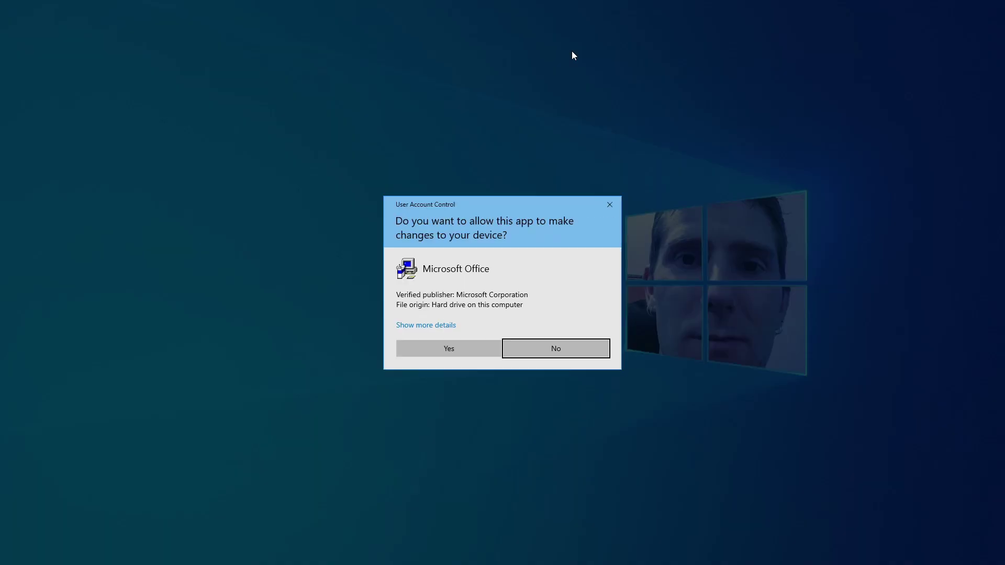
click(419, 352)
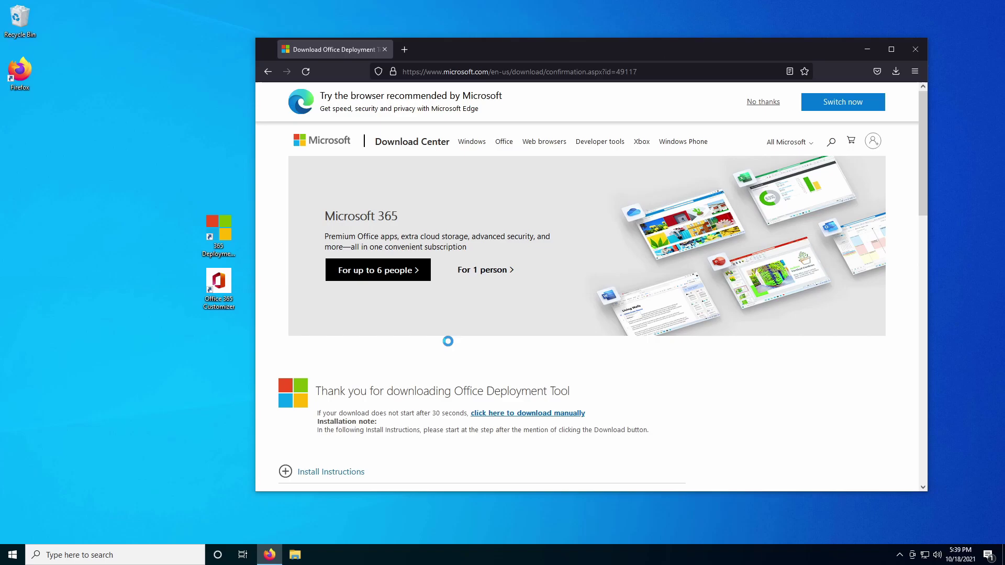
click(359, 381)
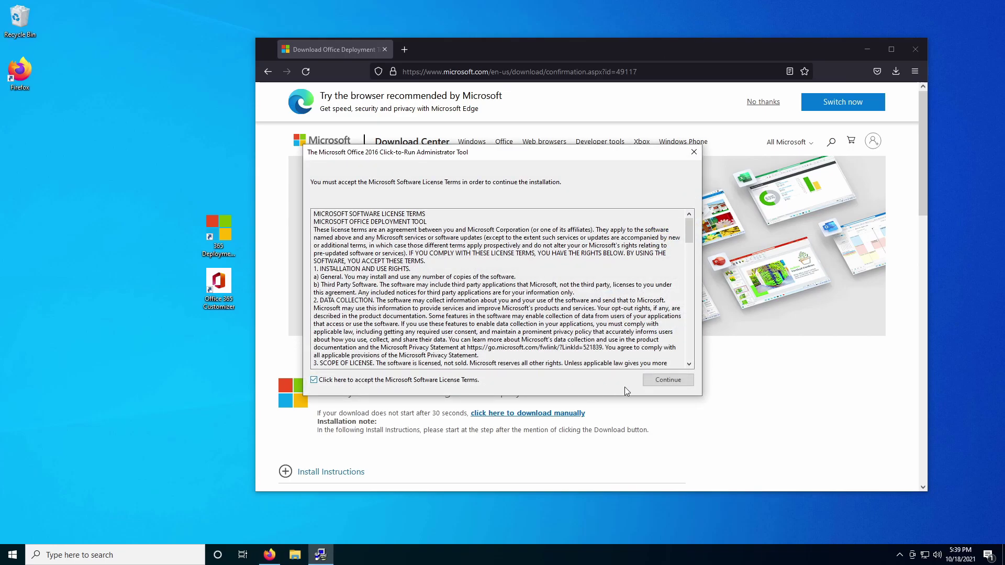
click(655, 382)
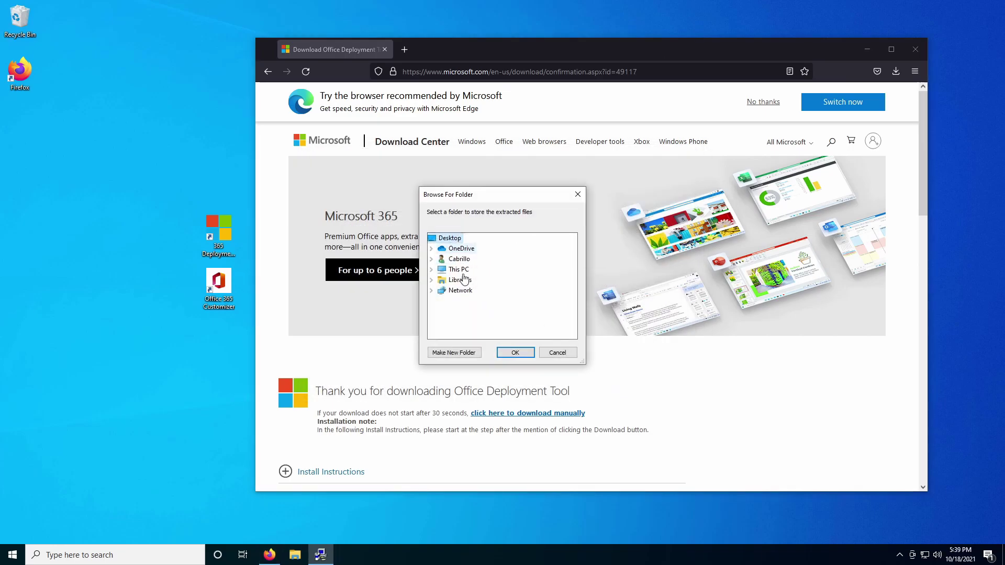
Step: Extract the tool's files into a new desktop folder named '365 Deployment'
click(463, 352)
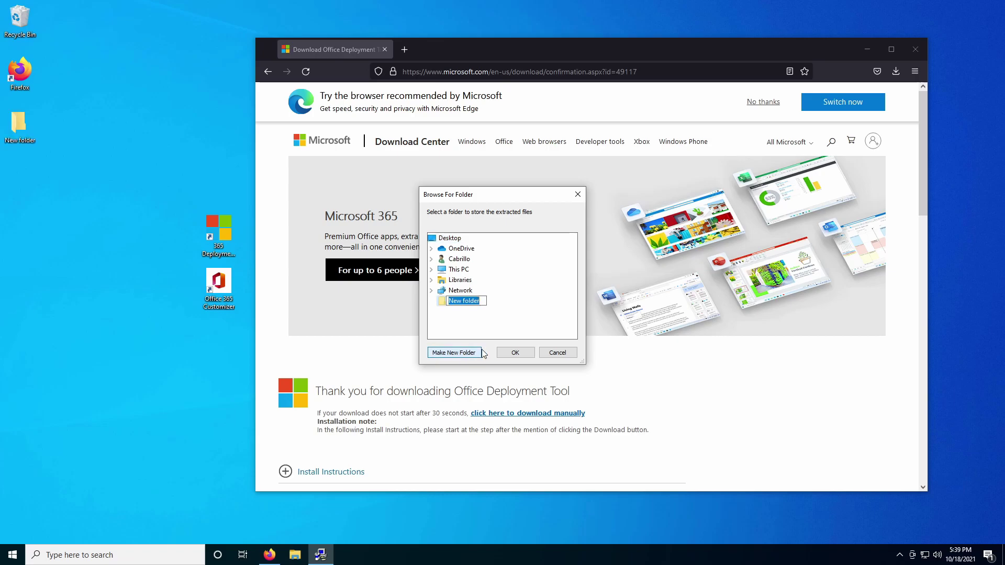
text(365 Deployment)
key(Return)
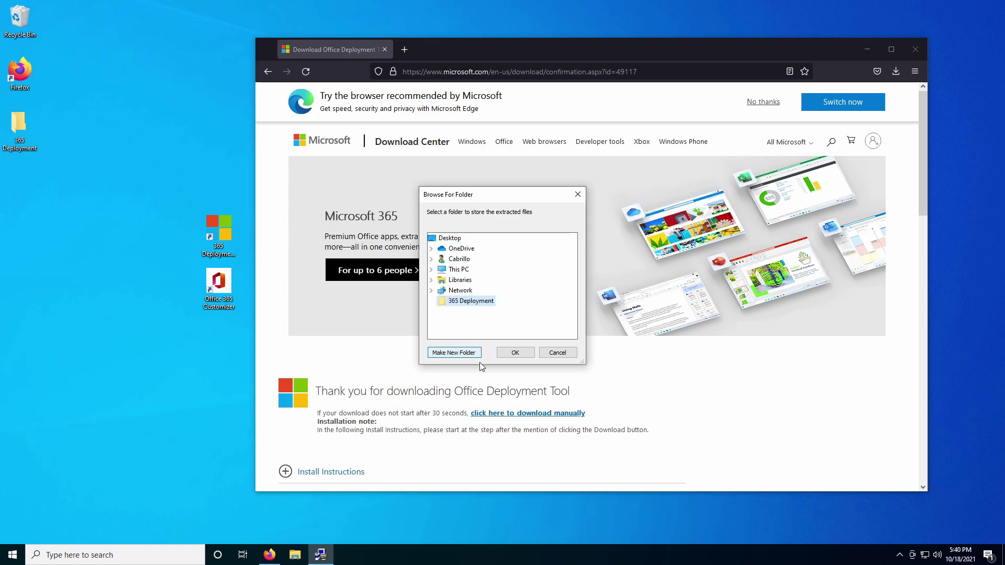
click(527, 356)
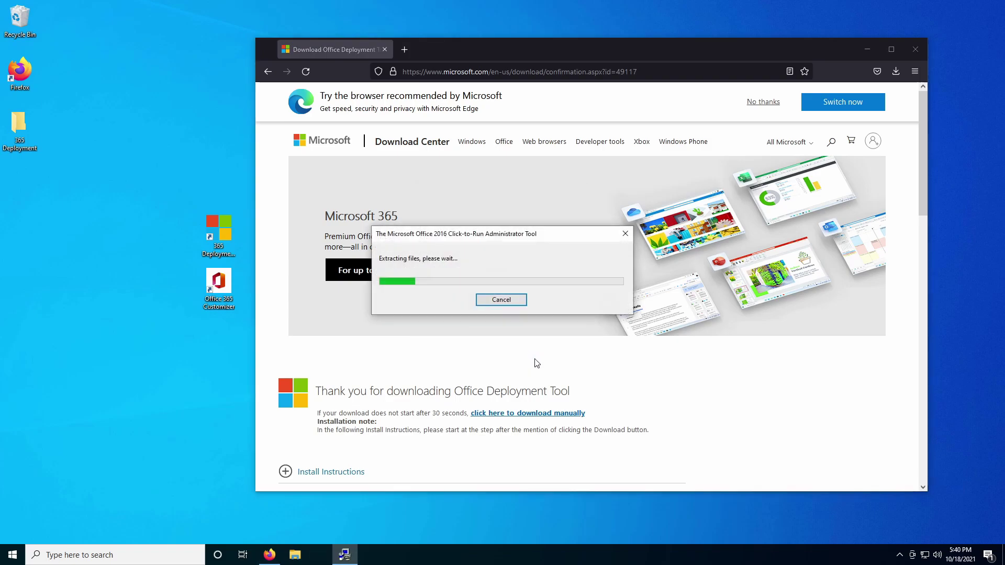
click(572, 310)
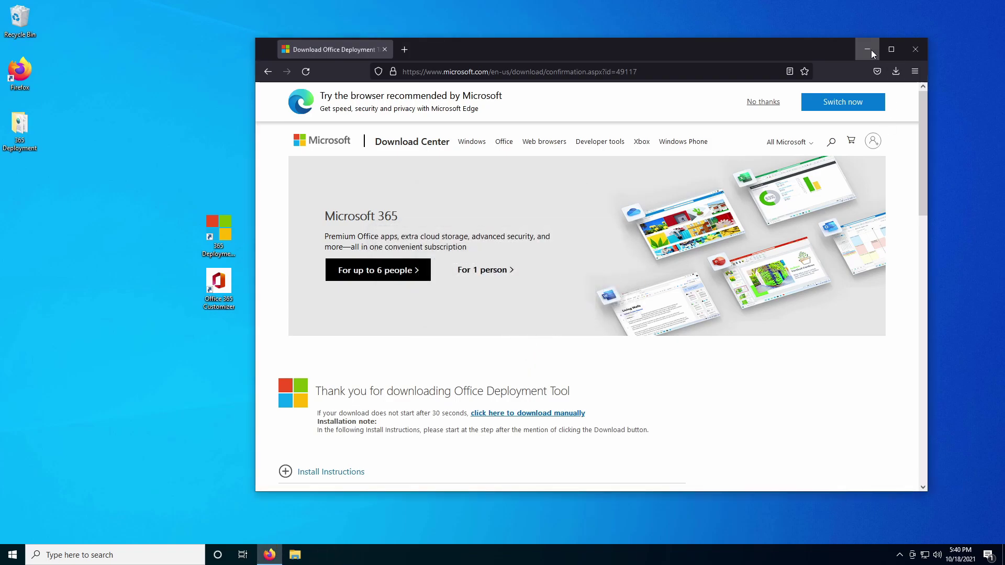
Step: Open the 365 Deployment desktop folder and review its configuration XML files and setup application
drag(834, 43, 863, 43)
click(895, 49)
double_click(19, 128)
click(502, 175)
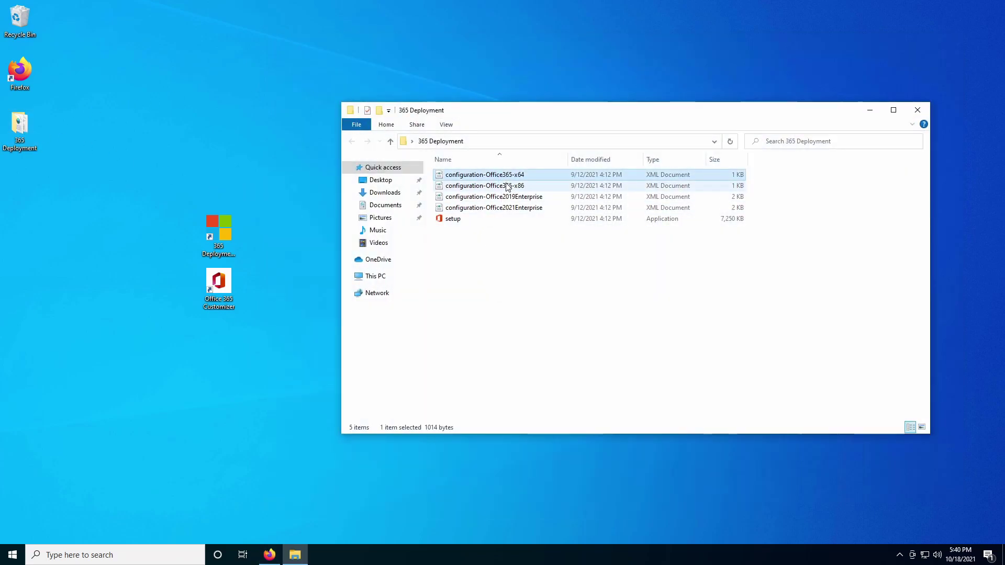
click(515, 211)
key(Up)
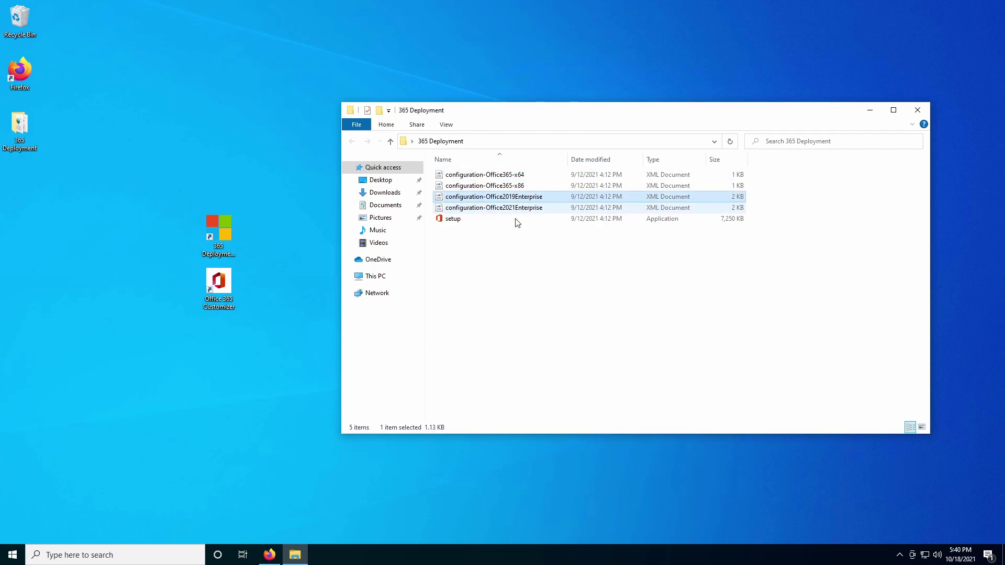
click(498, 265)
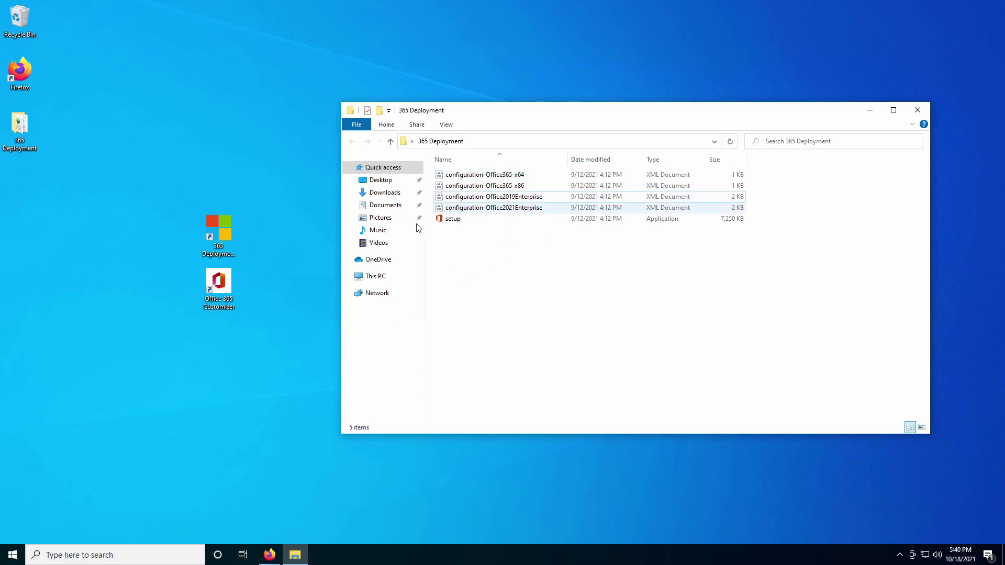
right_click(20, 551)
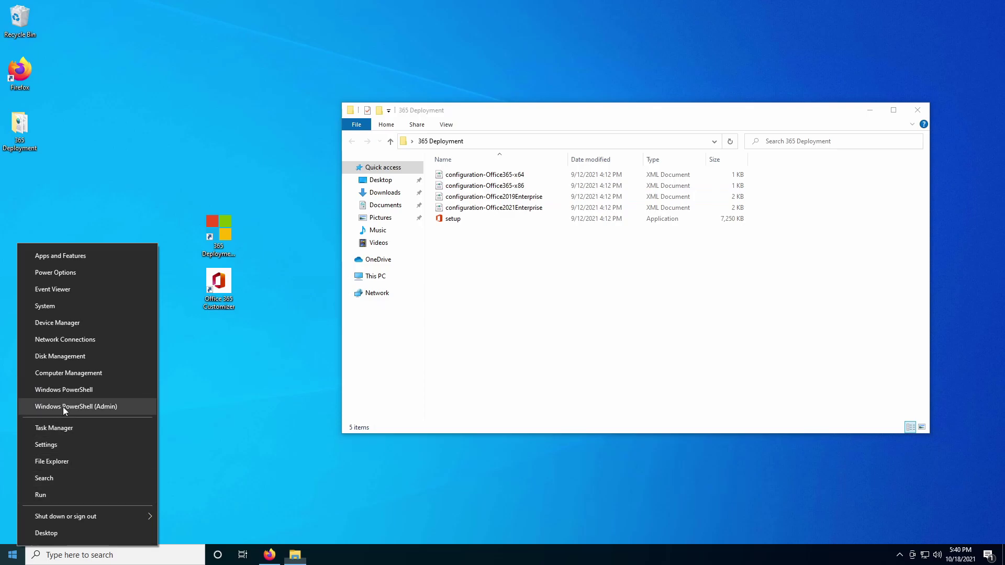
Step: Launch Windows PowerShell (Admin) and approve the elevation prompt
click(62, 407)
click(436, 341)
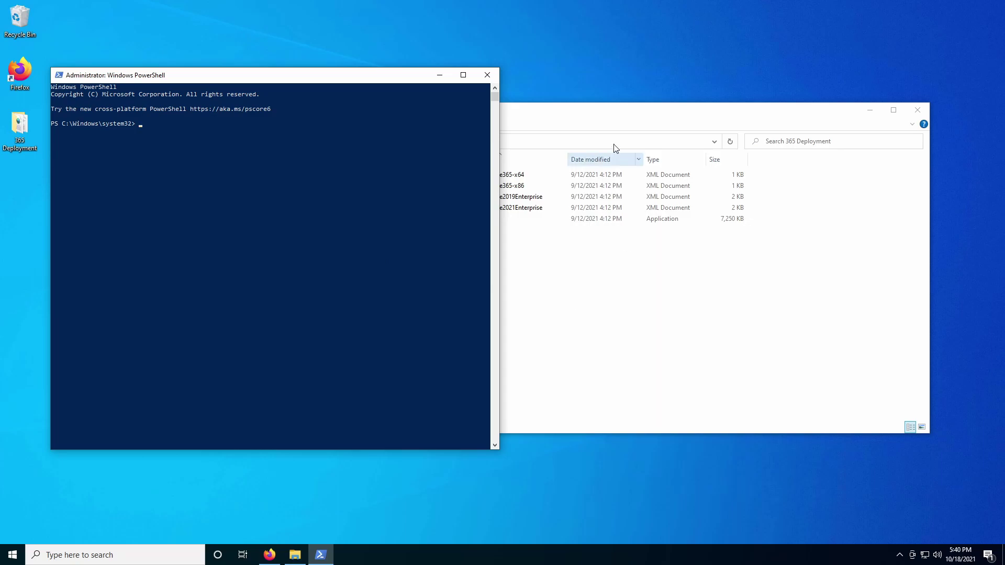
click(338, 300)
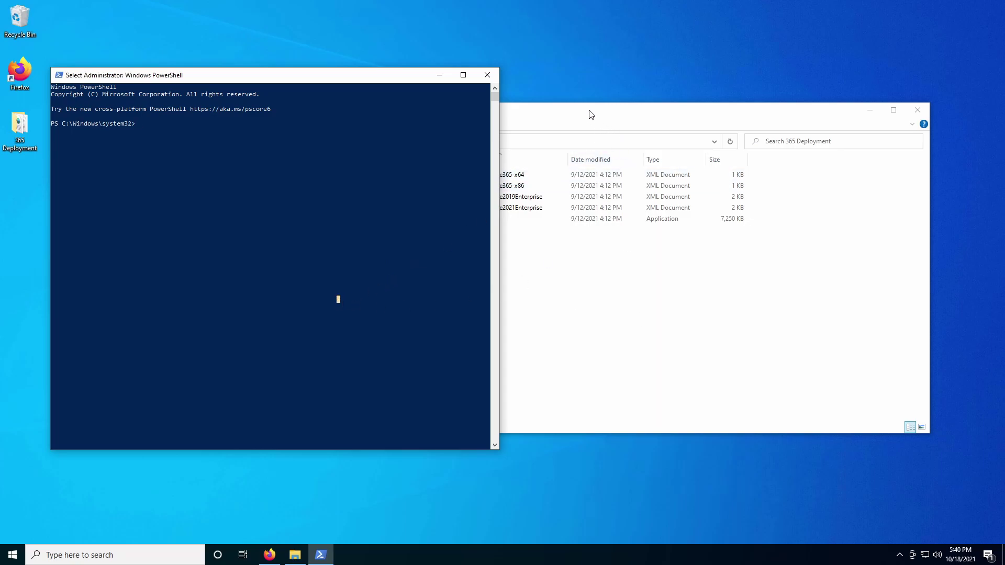
Step: Change into the 365 Deployment folder using its copied path, then list its files with dir
drag(570, 117, 597, 117)
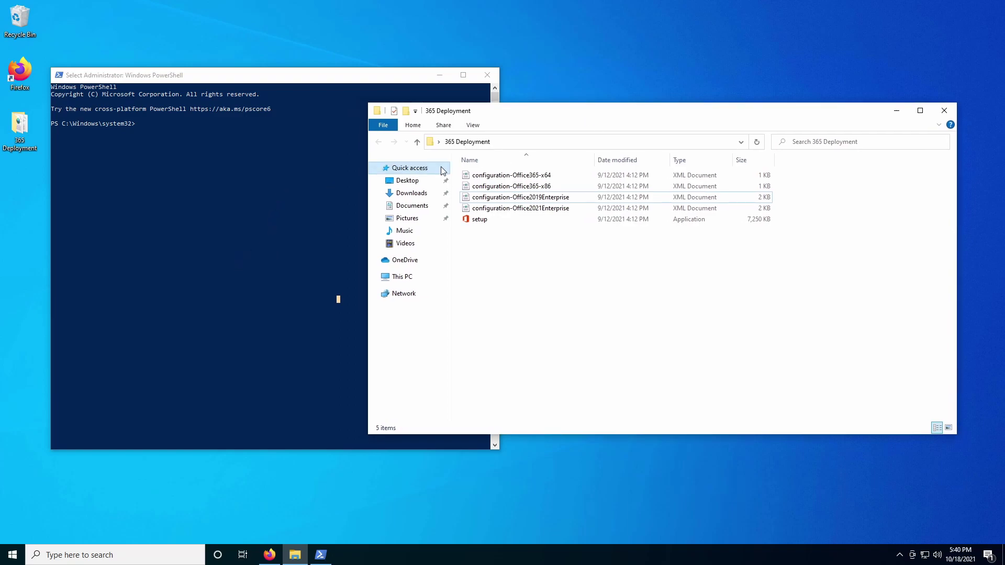
click(583, 144)
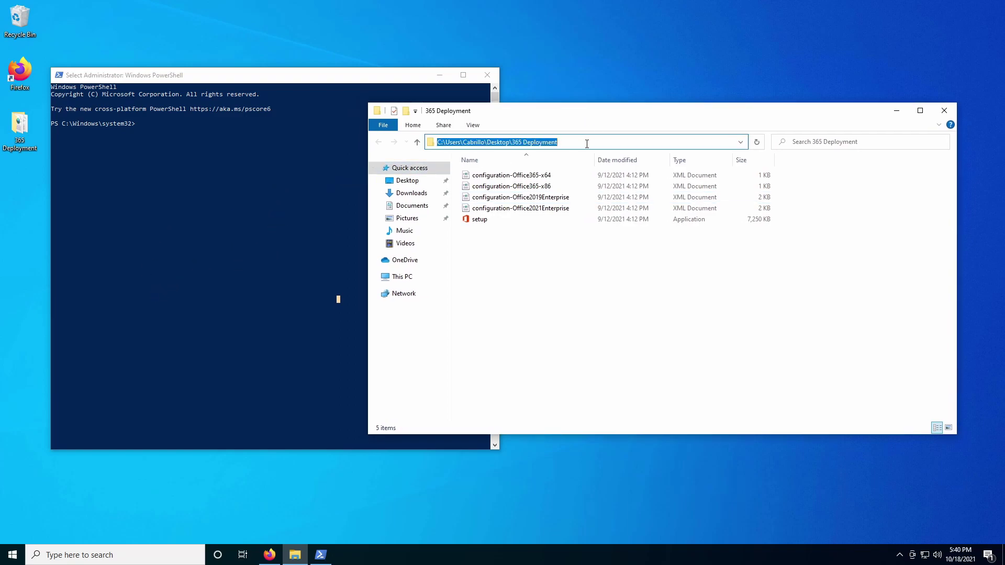
click(190, 262)
text(cd)
text("C:\Users\Cabrillo\Desktop\365 Deployment")
key(Return)
text(dir)
key(Return)
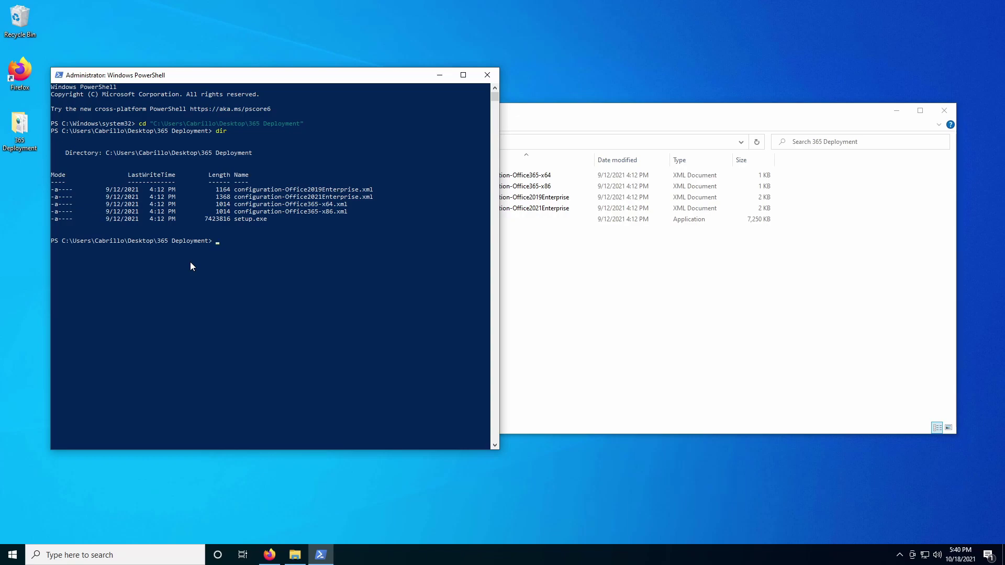
Step: Enter .\setup.exe /download .\configuration-Office365-x64.xml to download the Office files
text(.\setup.exe /download)
drag(234, 204, 331, 208)
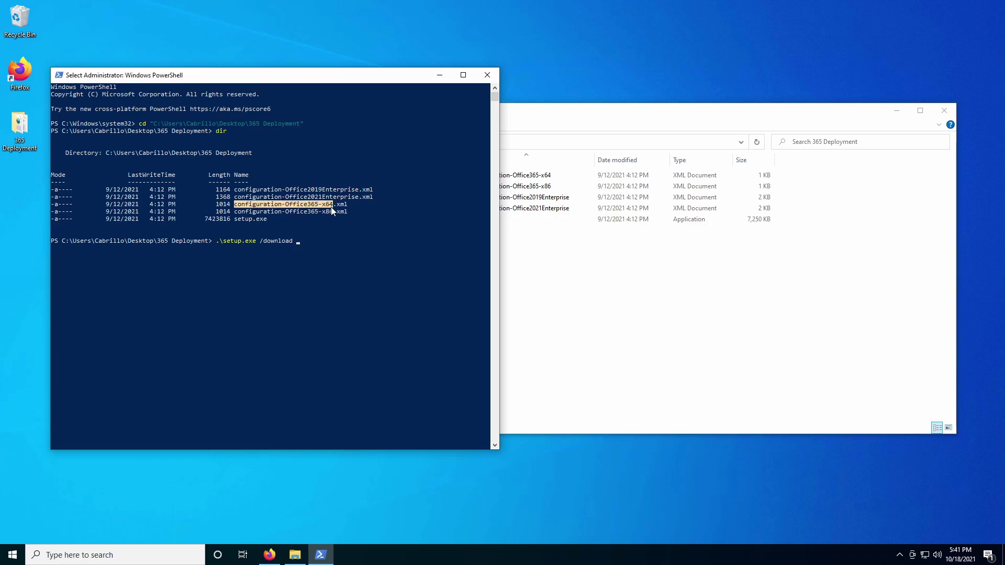
click(347, 241)
text(cibf)
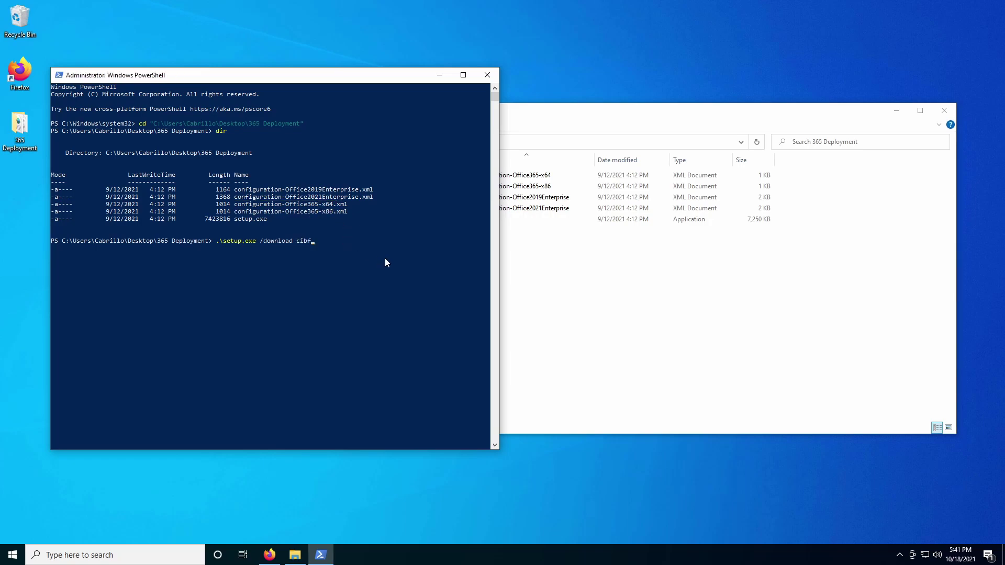
key(BackSpace)
key(BackSpace)
key(BackSpace)
text(onfiguration-Office365)
key(Tab)
Step: Inspect the newly created Office folder in 365 Deployment, then return to PowerShell
click(590, 294)
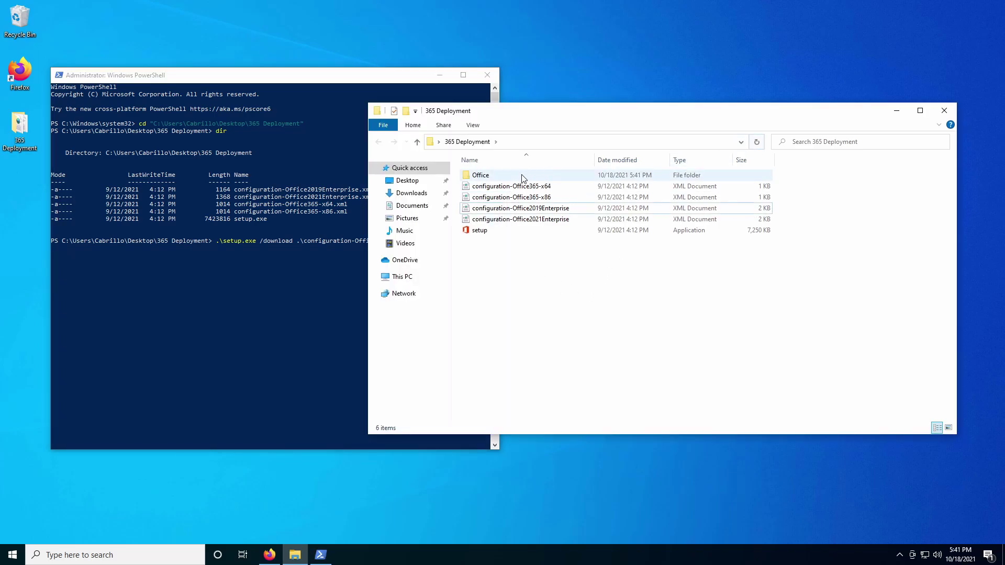
click(492, 176)
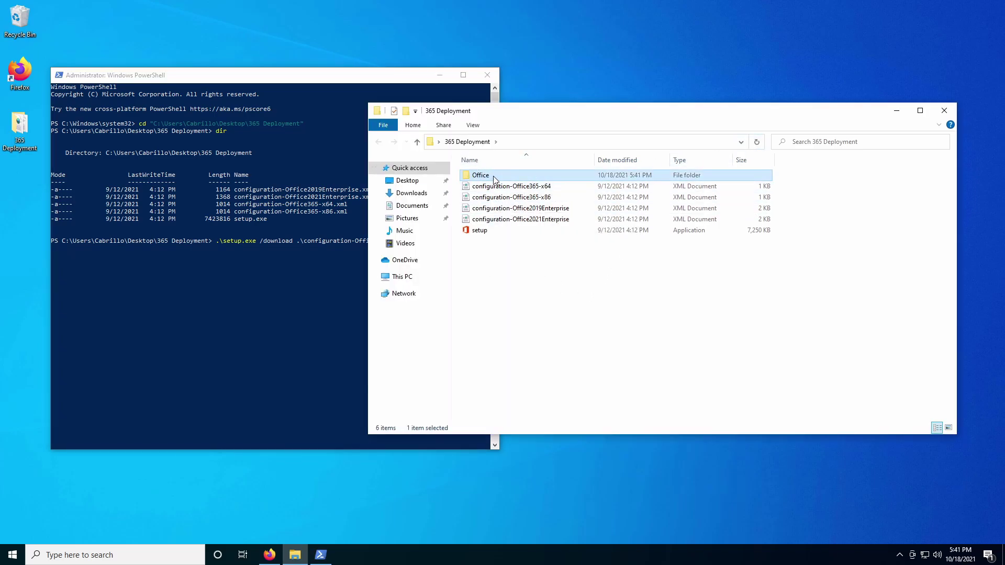
double_click(494, 179)
click(474, 141)
right_click(498, 175)
click(748, 350)
click(195, 300)
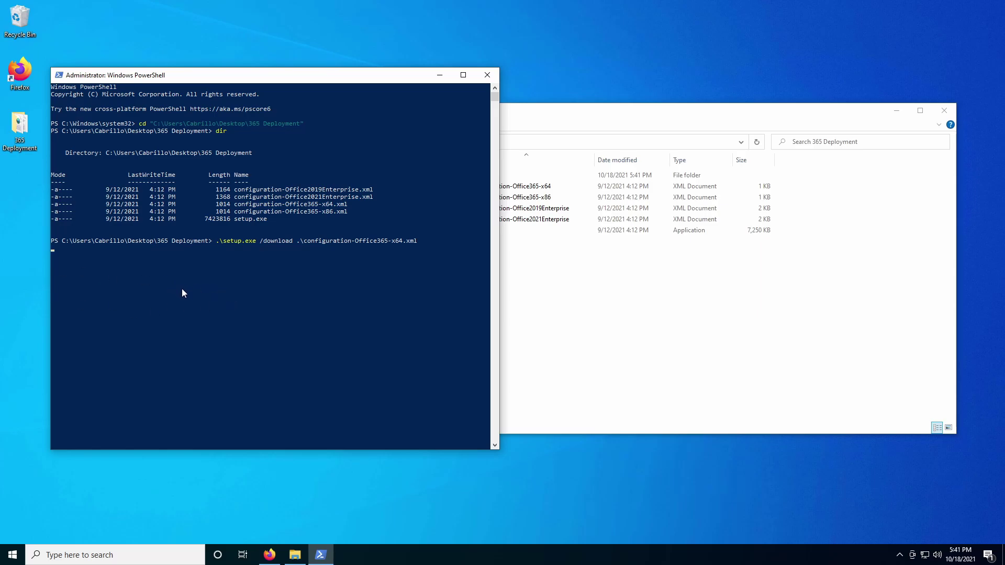
click(537, 326)
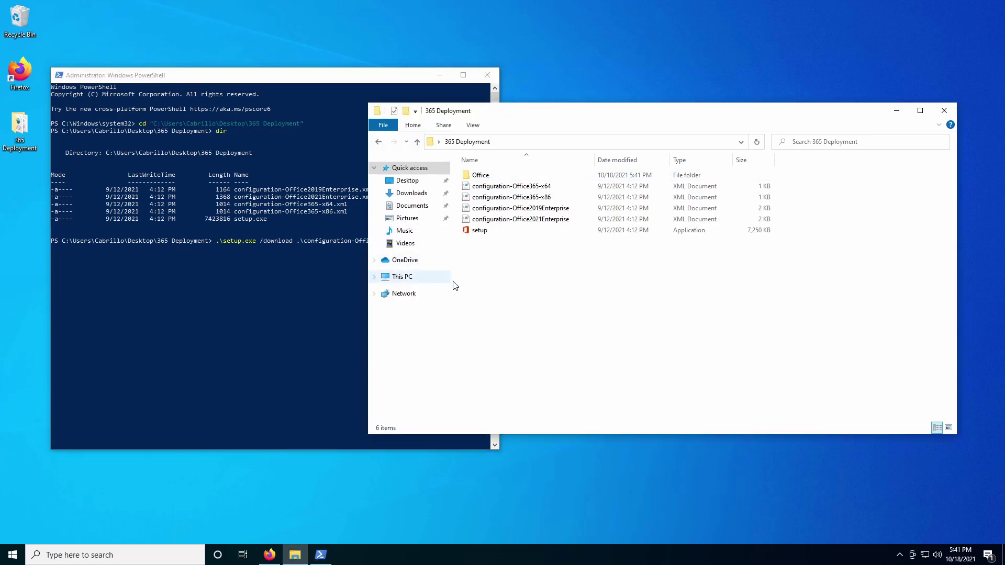
click(303, 306)
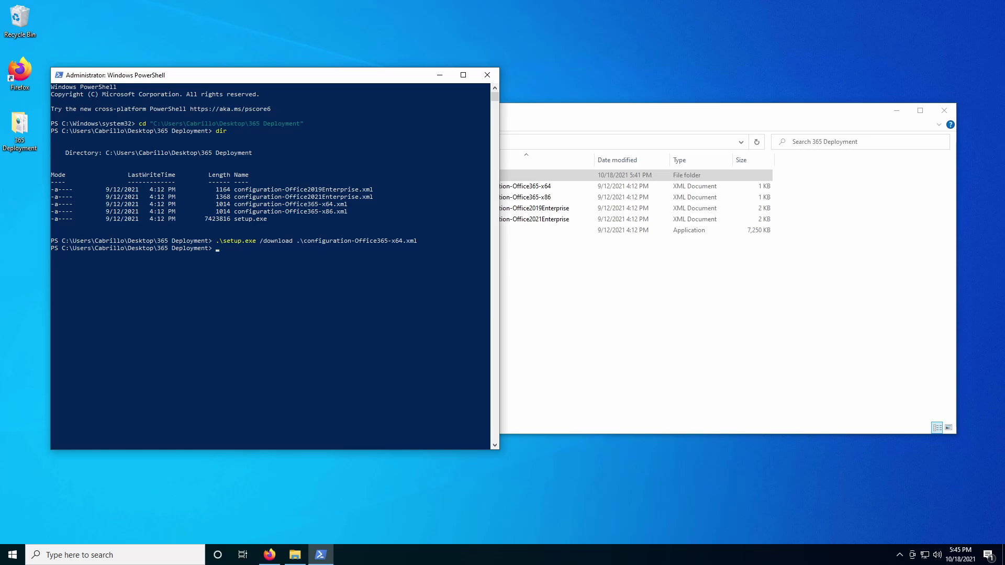
click(295, 555)
click(487, 176)
right_click(514, 176)
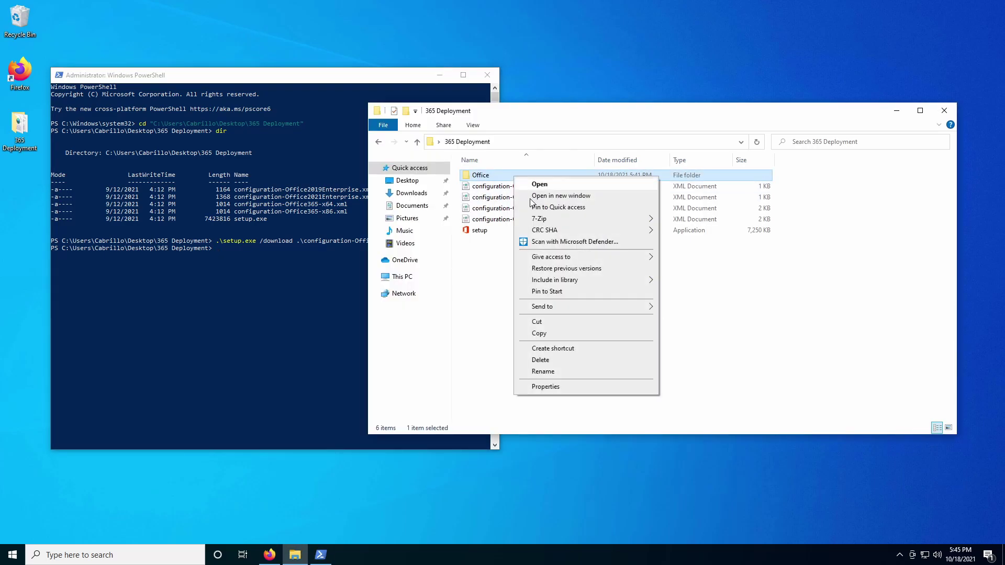
click(557, 387)
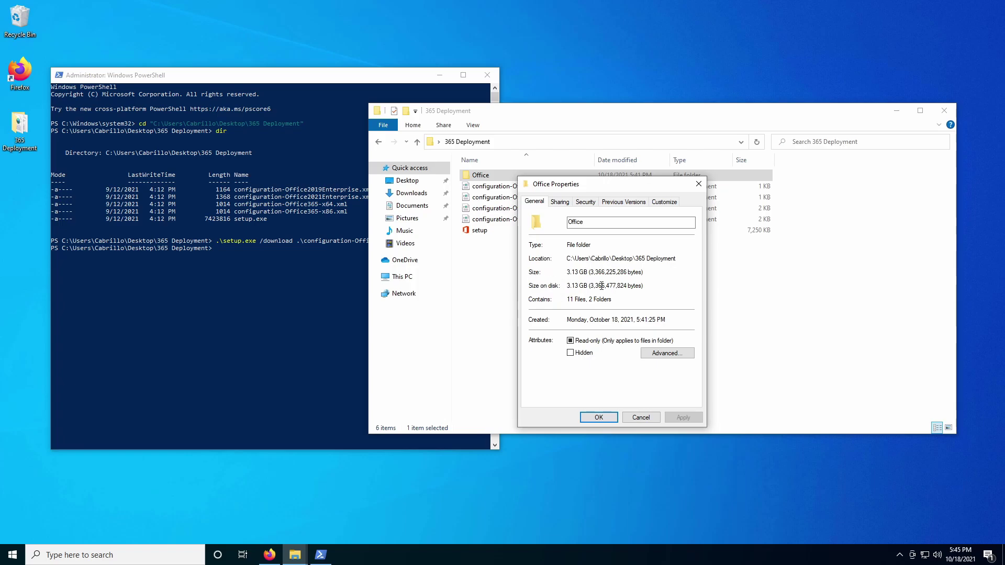
click(641, 417)
click(305, 318)
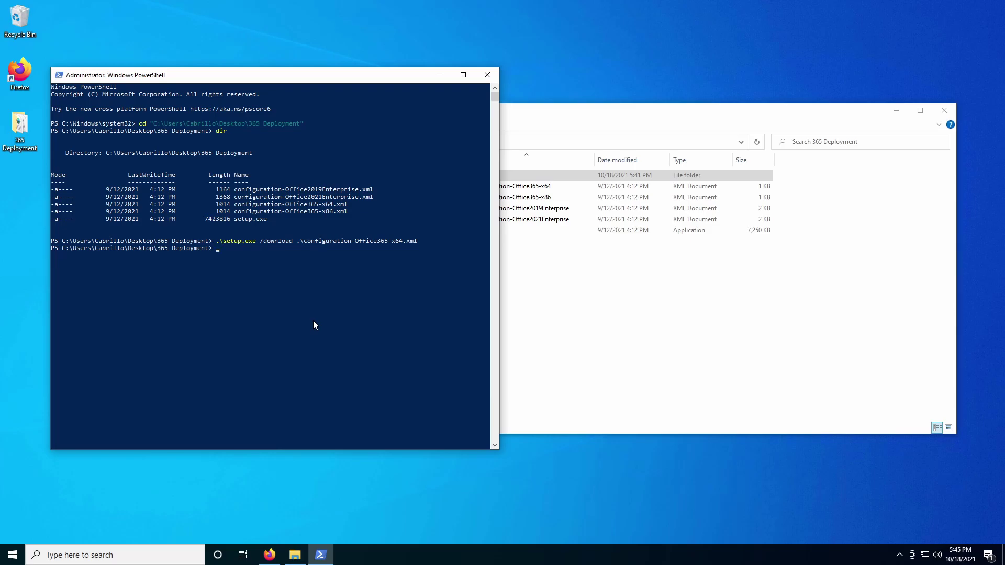
Step: Run .\setup.exe /configure .\configuration-Office365-x64.xml to install Office
text(.\s)
key(Tab)
text(/configure .\configuration-Office365)
key(Tab)
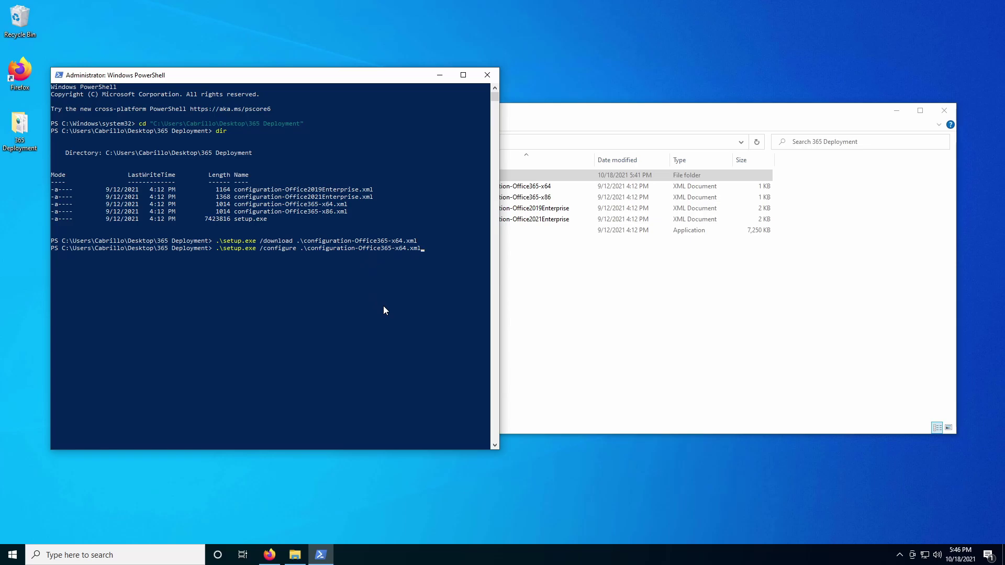
key(Return)
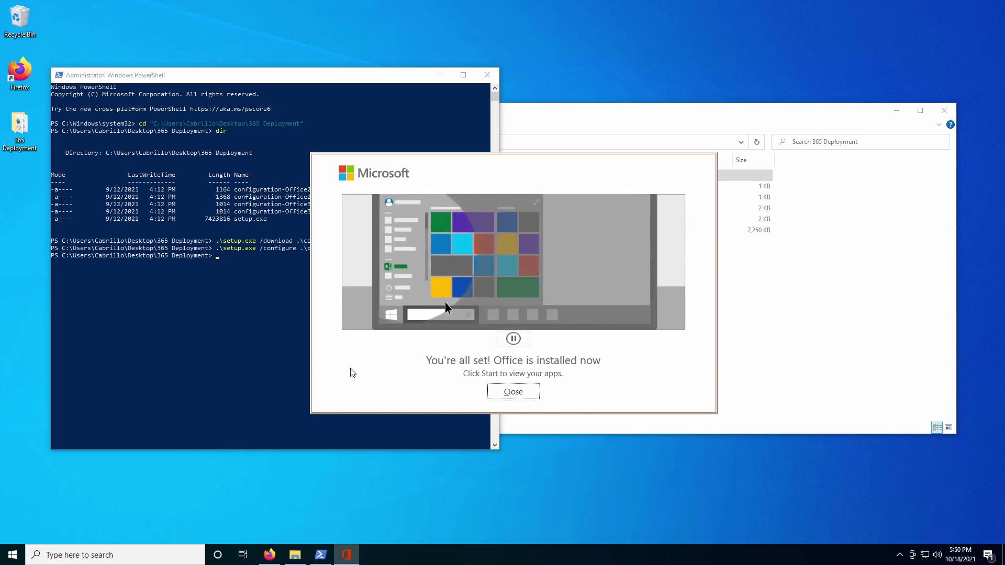
Step: Expand the Start menu's Recently added list to see the installed Office apps
click(12, 555)
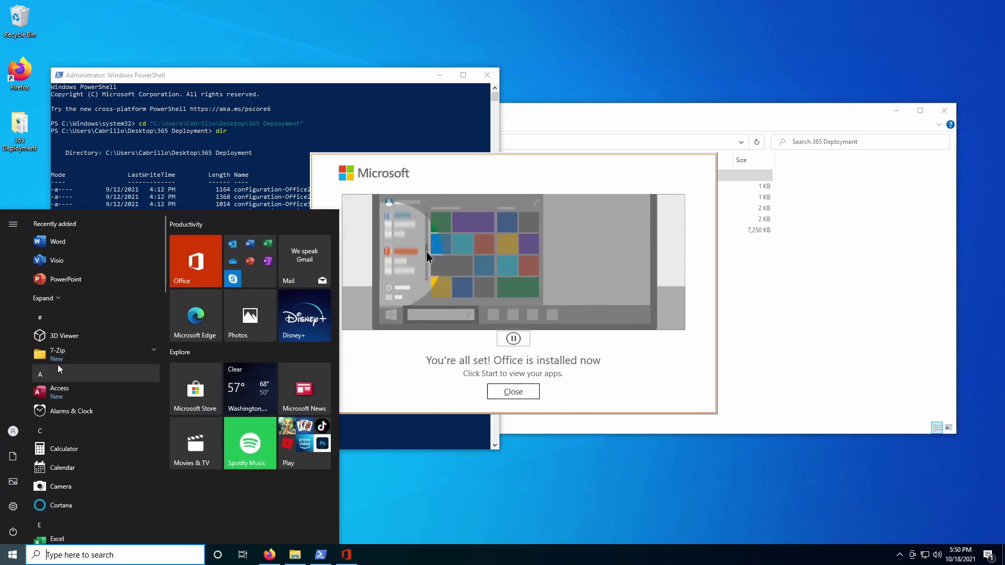
click(51, 298)
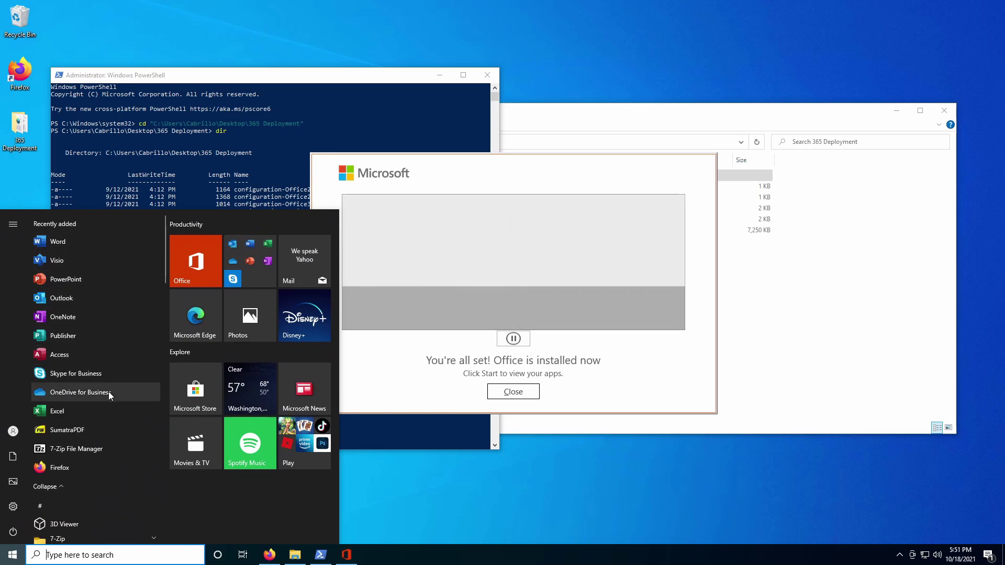
scroll(102, 370, down, 6)
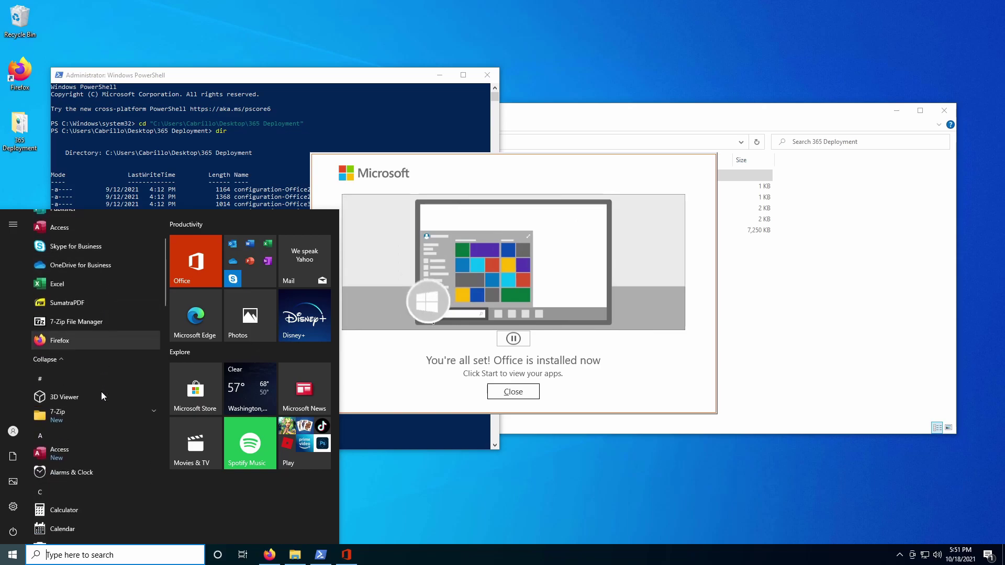
scroll(102, 401, down, 3)
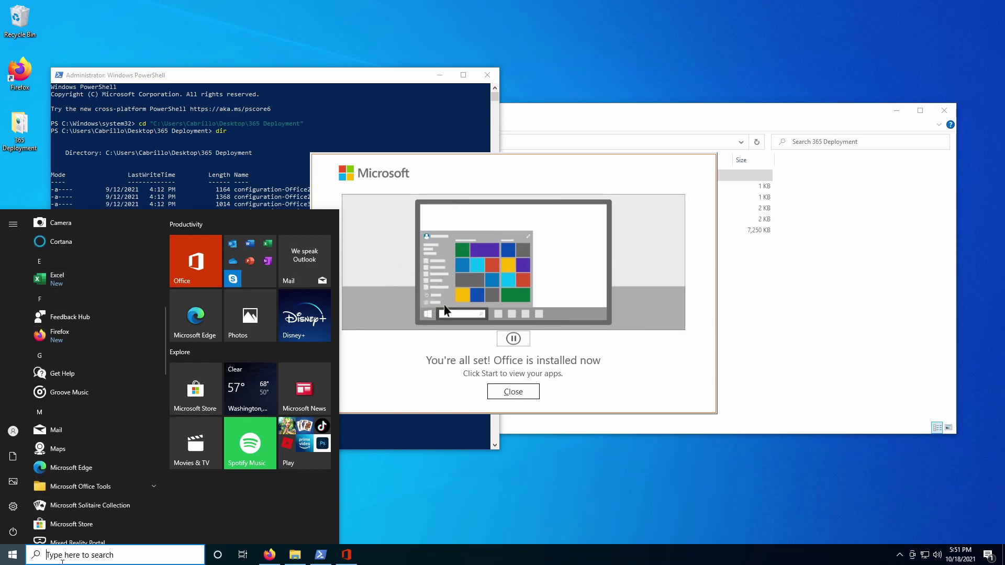
Step: Search for 'word' and launch Word
click(93, 555)
text(word)
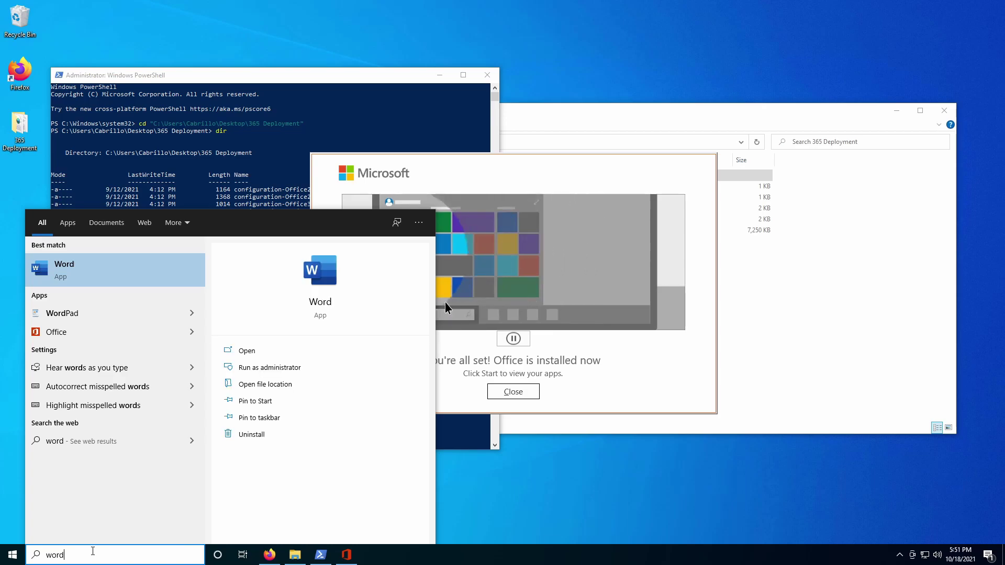
key(Return)
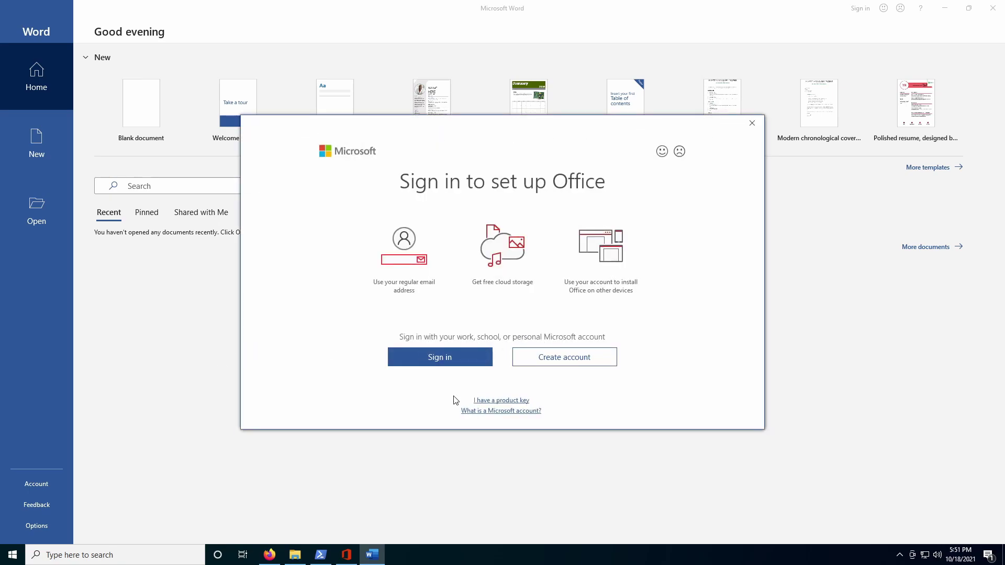
Step: Minimize the 365 Deployment window, then dismiss Word's sign-in prompt and the Office installed notice
click(295, 555)
drag(497, 108, 512, 157)
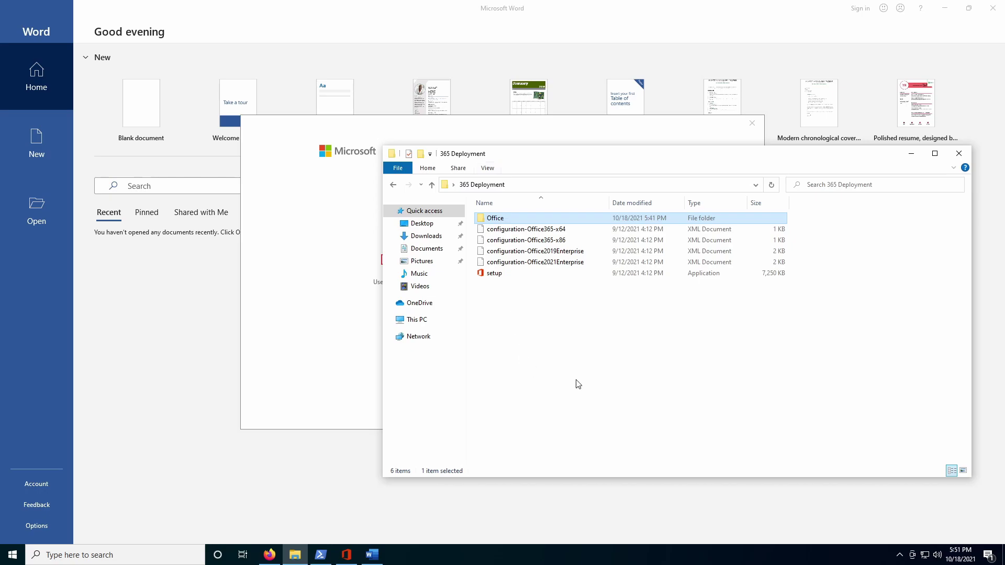
click(724, 334)
click(911, 153)
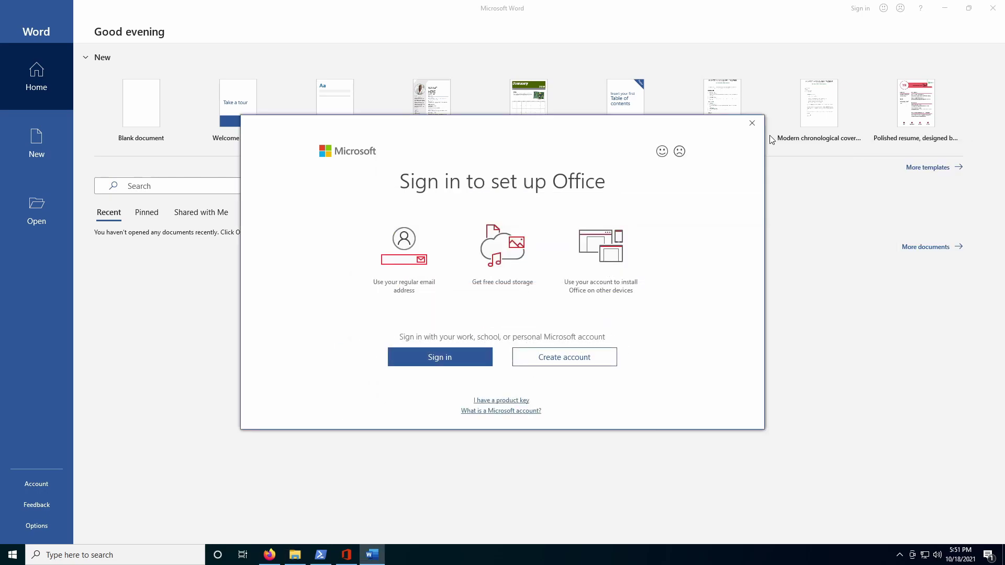
click(753, 122)
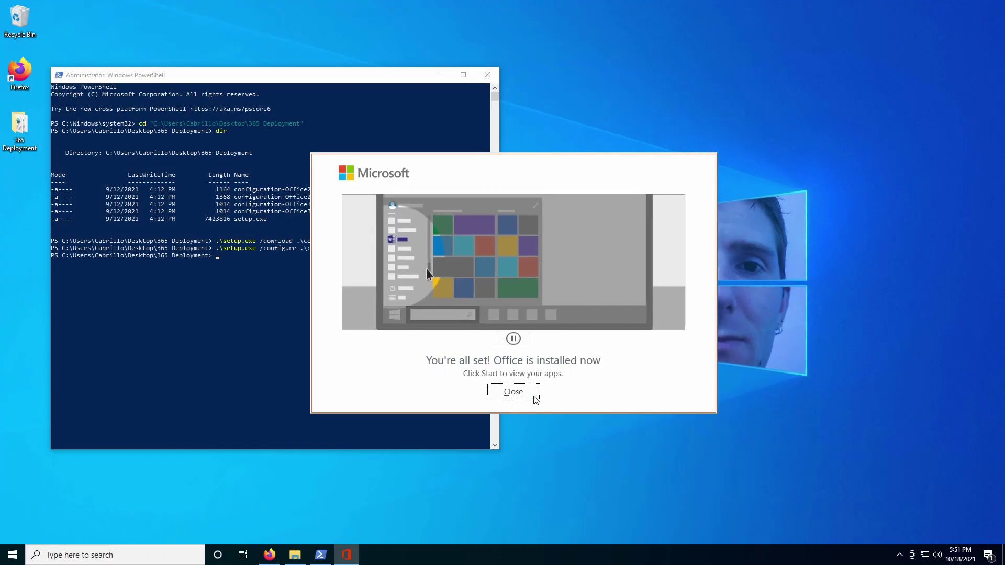
click(535, 397)
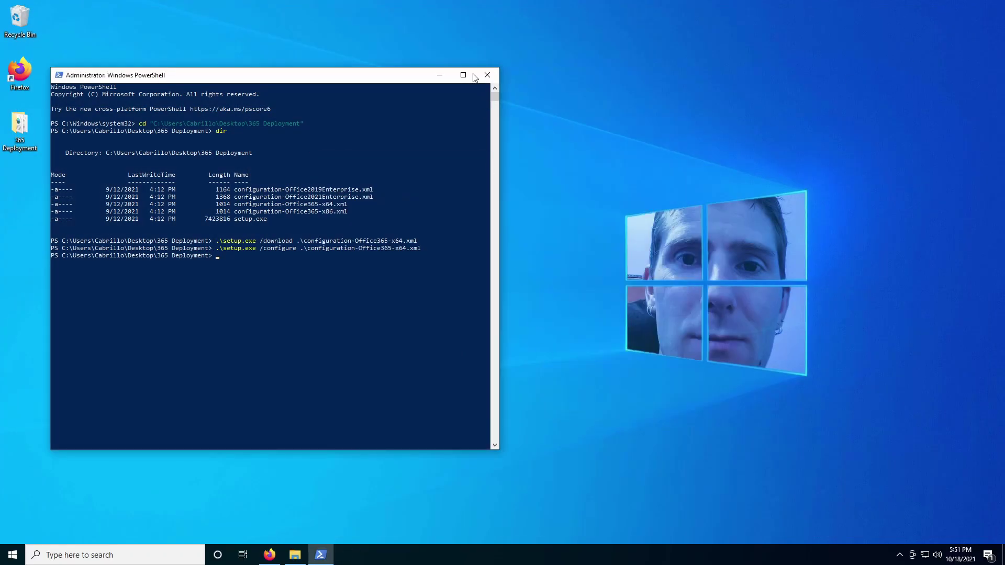
Step: Hide PowerShell, view the Project product list in the Office Customization Tool, then open Start
click(440, 75)
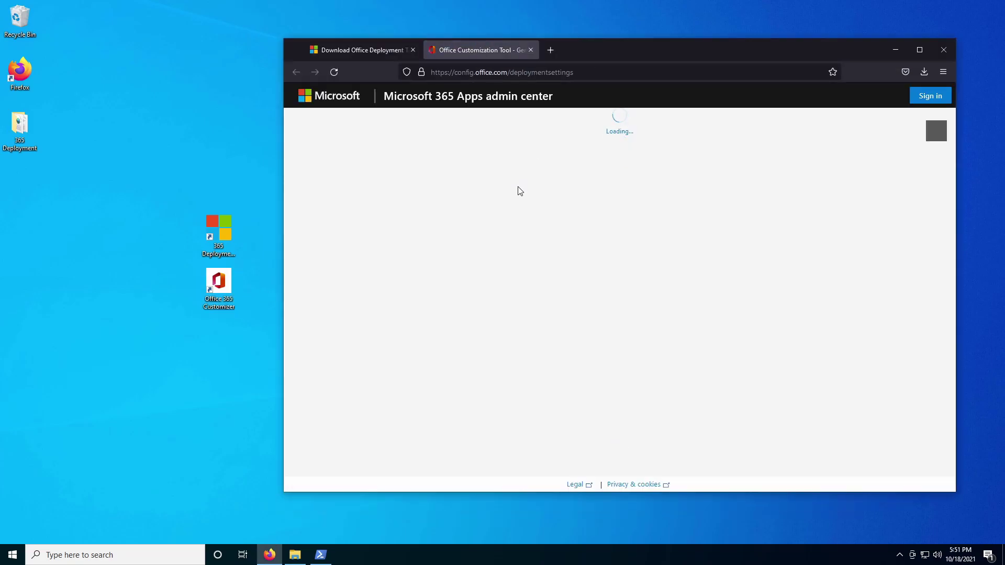
scroll(516, 236, down, 2)
click(462, 384)
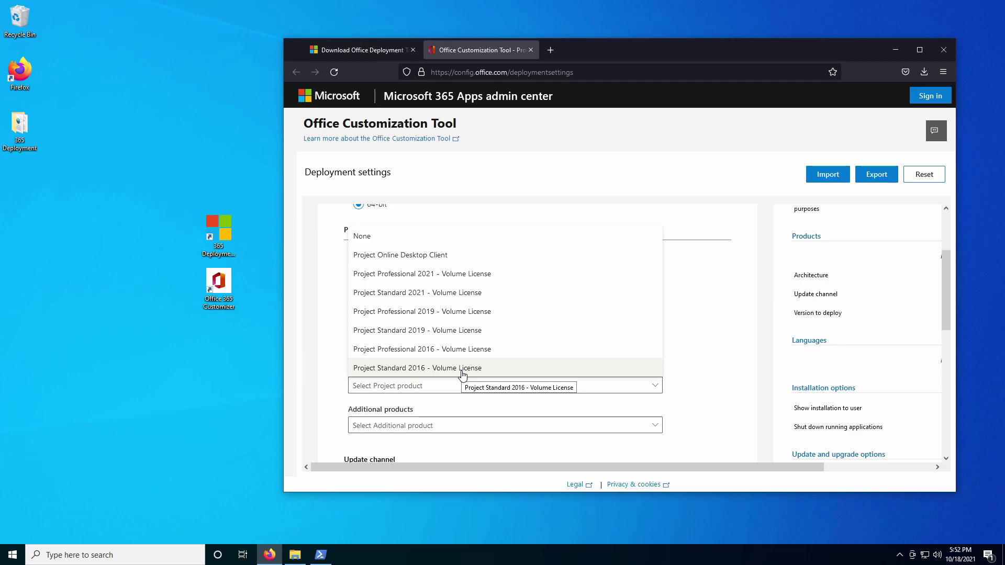
scroll(652, 331, up, 2)
scroll(602, 350, down, 1)
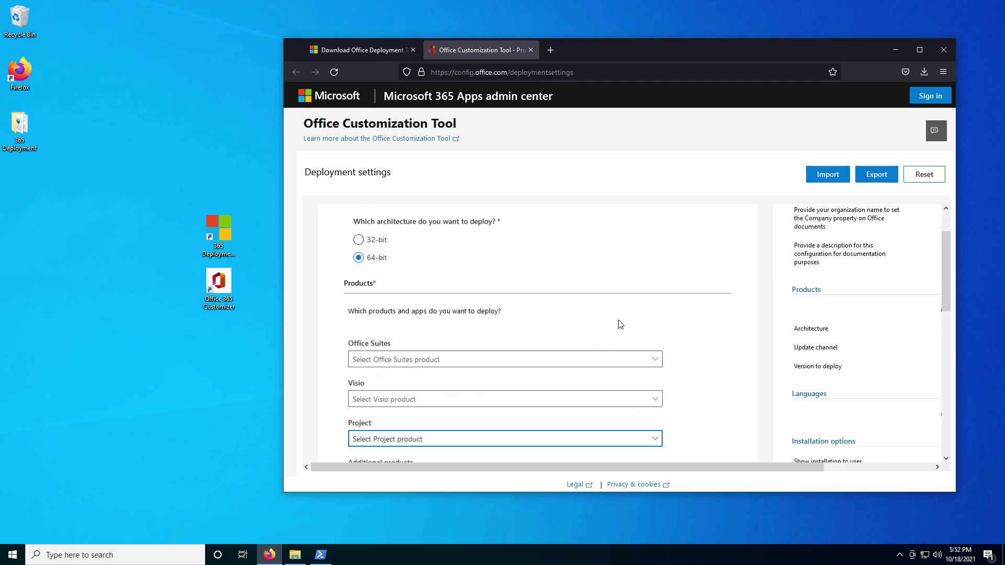
click(895, 50)
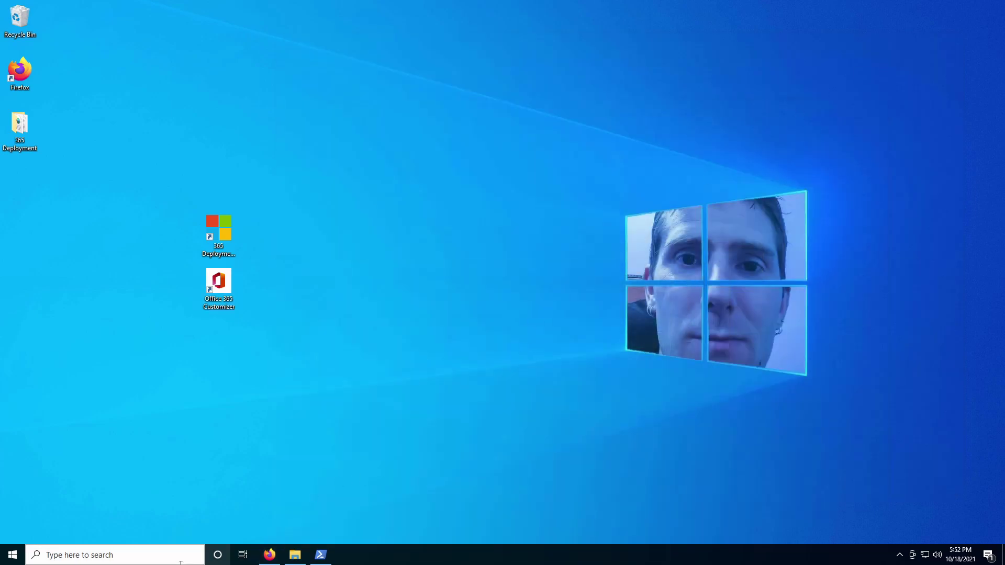
click(13, 555)
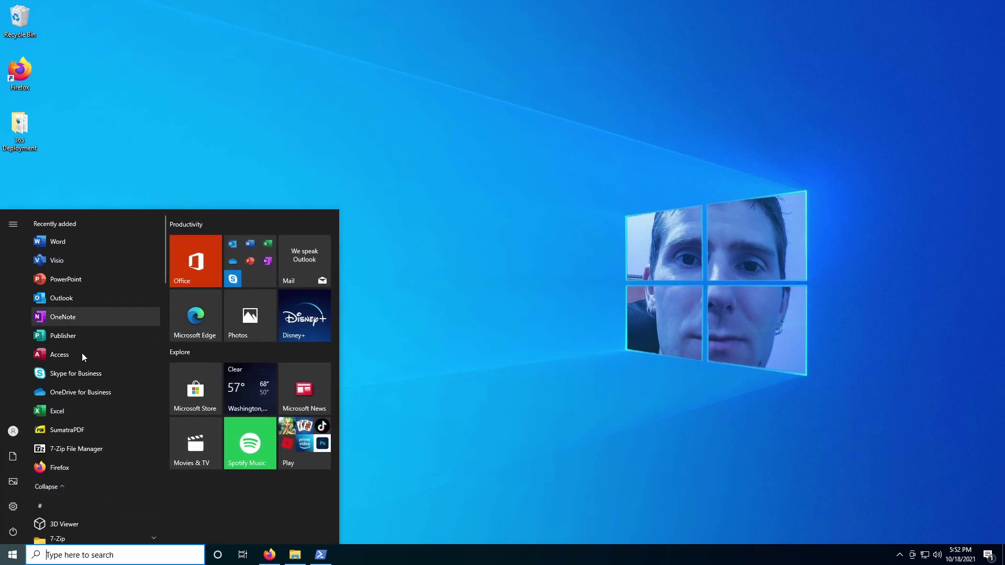